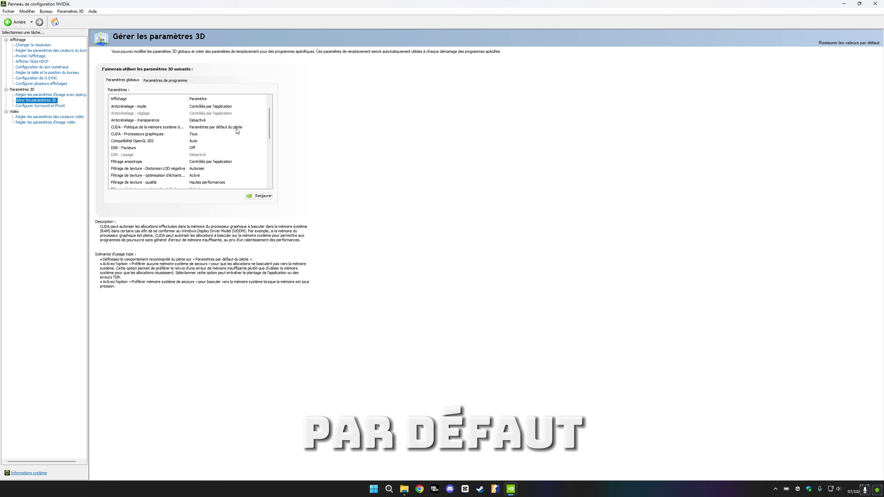
Step: Examine the global 3D settings from the CUDA entries through texture filtering quality to the preferred refresh rate
{"action": "scroll", "coordinate": [237, 129], "scroll_direction": "down", "scroll_amount": 1}
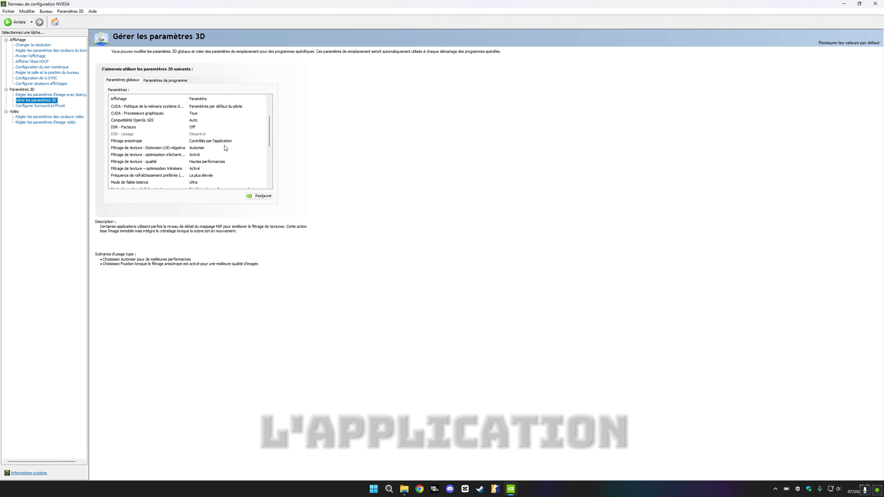
{"action": "scroll", "coordinate": [226, 146], "scroll_direction": "down", "scroll_amount": 1}
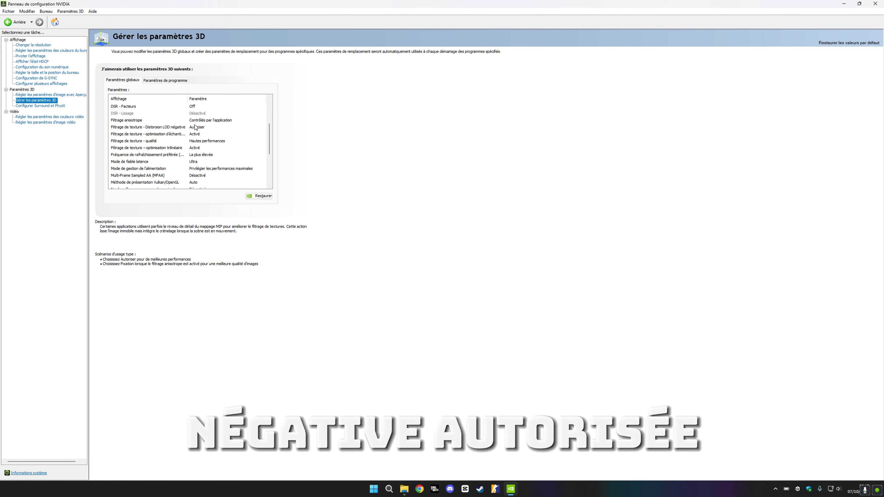
{"action": "left_click", "coordinate": [160, 141]}
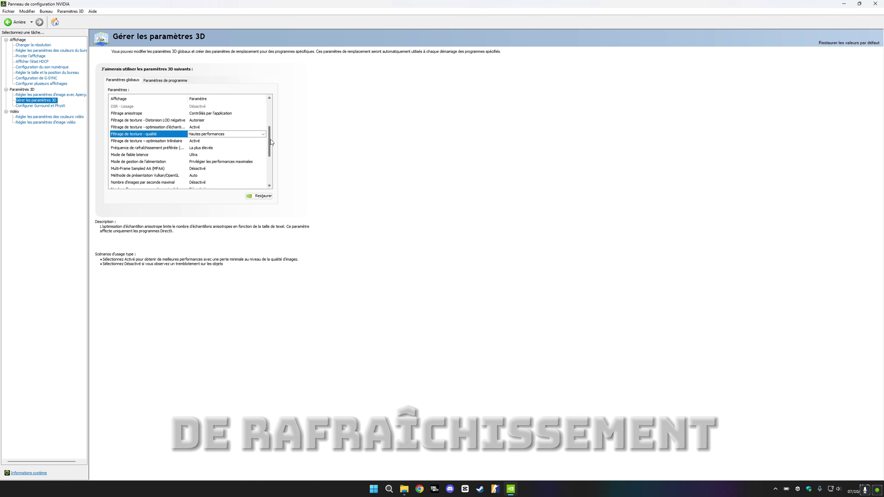
{"action": "scroll", "coordinate": [271, 141], "scroll_direction": "down", "scroll_amount": 1}
{"action": "left_click_drag", "start_coordinate": [270, 144], "coordinate": [271, 151]}
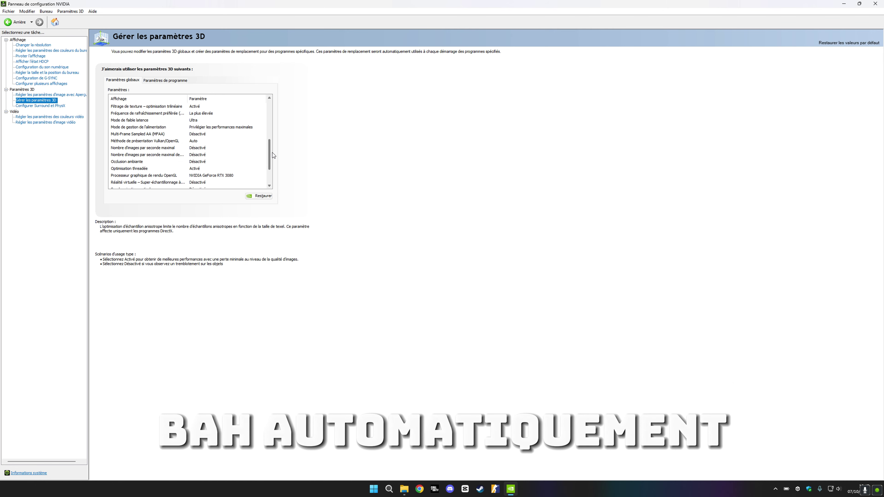
{"action": "scroll", "coordinate": [272, 154], "scroll_direction": "down", "scroll_amount": 1}
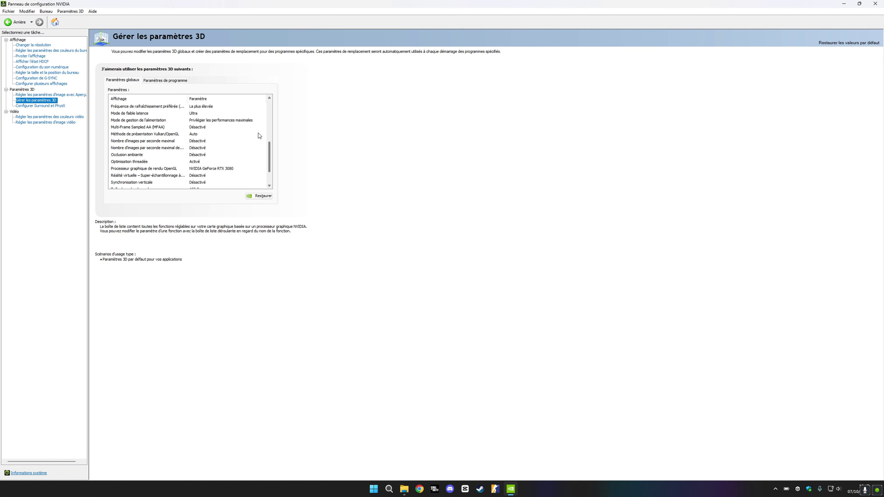
Step: Check the choices for Mode de faible latence and keep Ultra selected
{"action": "left_click", "coordinate": [208, 116]}
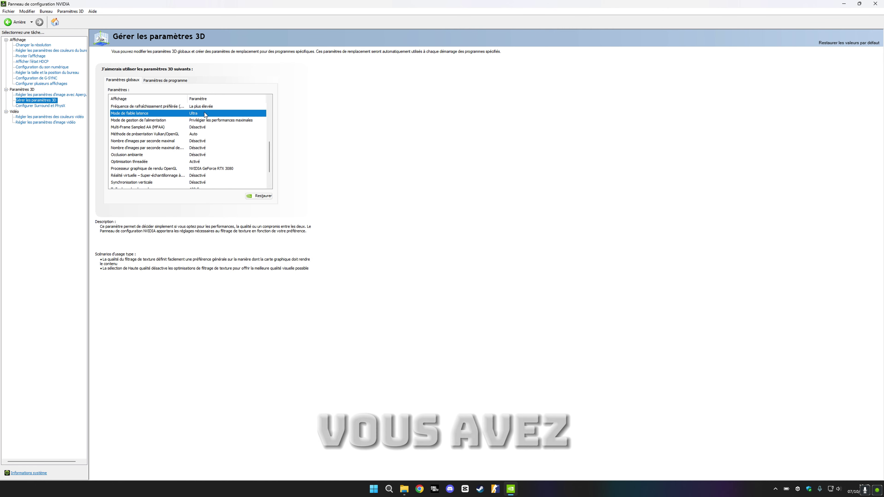
{"action": "left_click", "coordinate": [205, 114]}
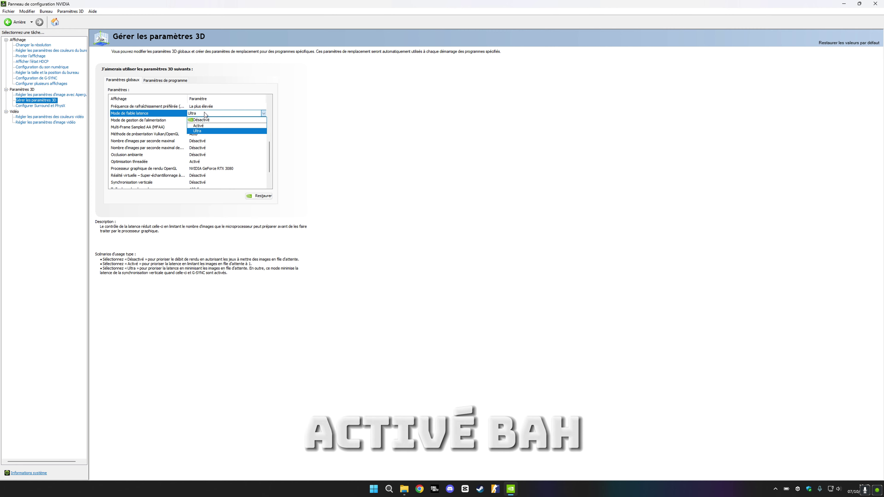
{"action": "left_click", "coordinate": [205, 114]}
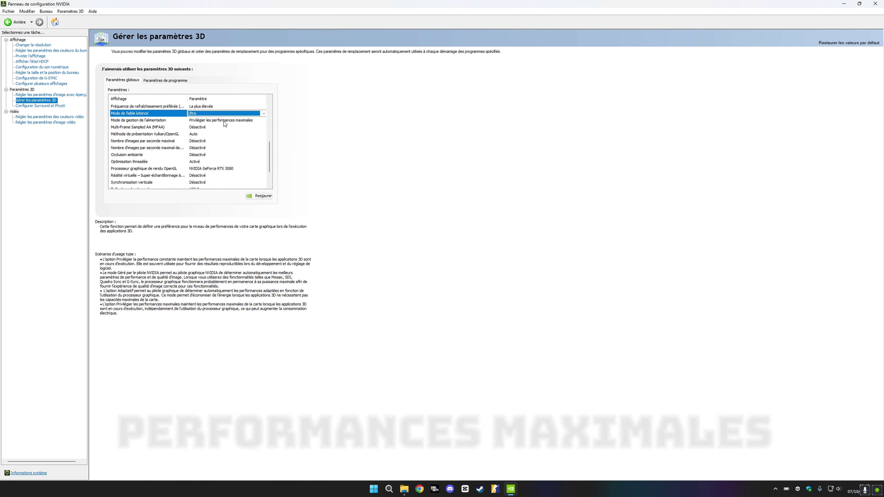
Step: Review the remaining global 3D settings and check the Taille du cache des ombrages entry
{"action": "left_click_drag", "start_coordinate": [271, 154], "coordinate": [271, 163]}
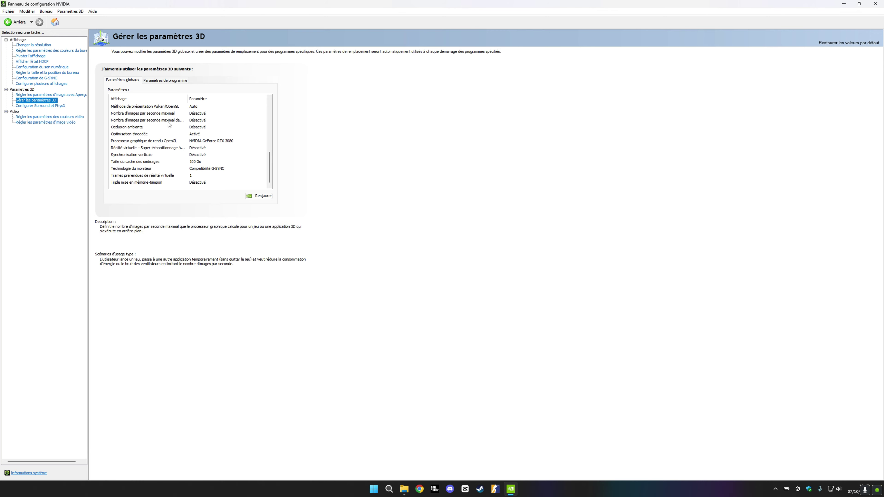
{"action": "left_click", "coordinate": [201, 164]}
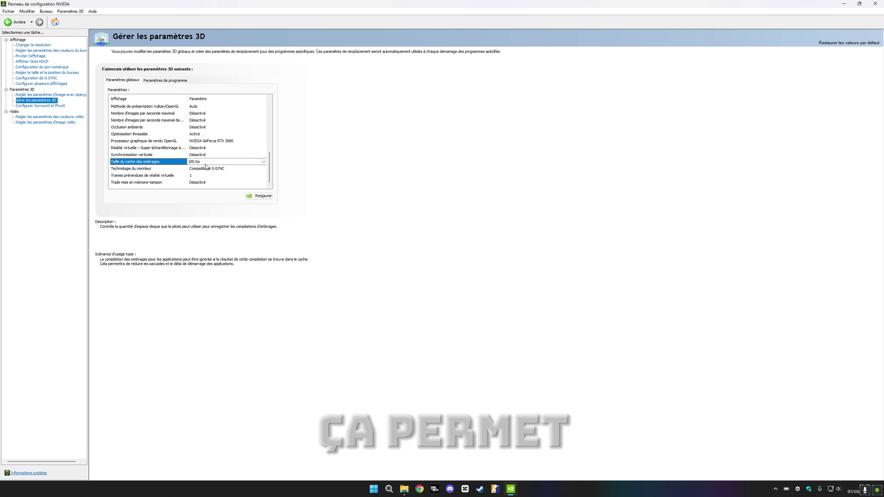
{"action": "left_click", "coordinate": [210, 164]}
{"action": "left_click", "coordinate": [209, 164]}
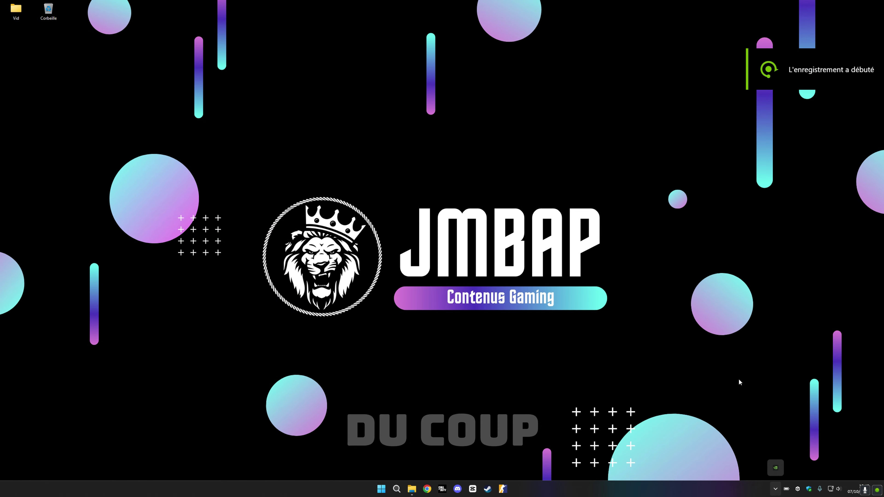
Step: Switch to NVIDIA GeForce Experience and check for Game Ready driver updates
{"action": "right_click", "coordinate": [774, 470]}
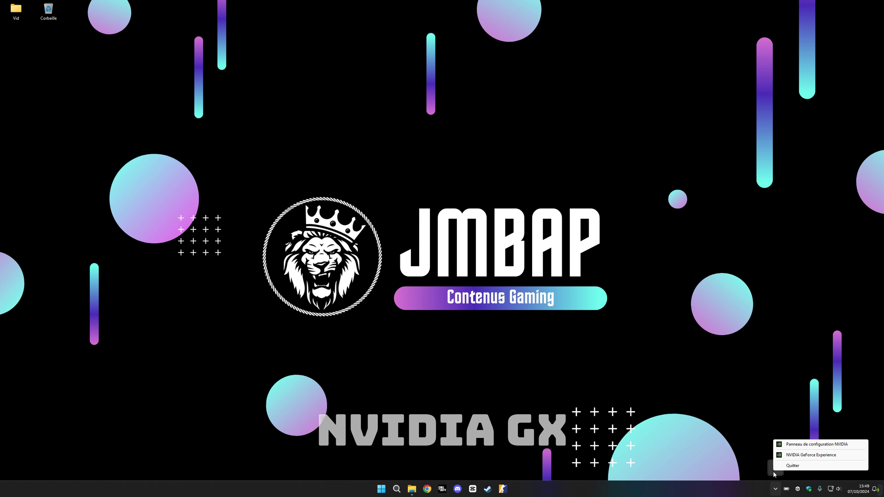
{"action": "left_click", "coordinate": [787, 455]}
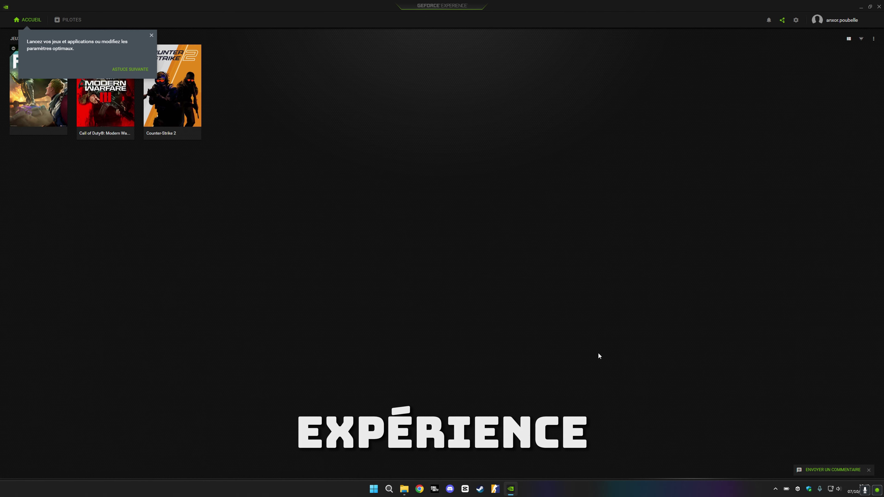
{"action": "left_click", "coordinate": [152, 35]}
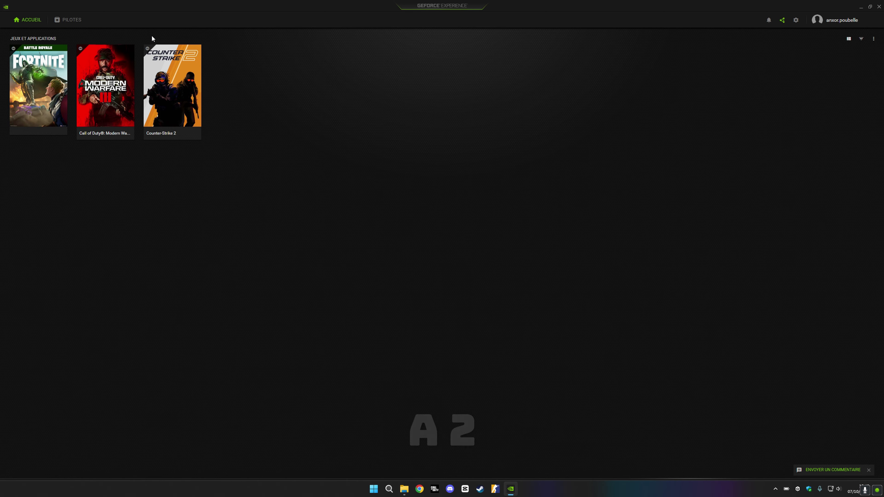
{"action": "left_click", "coordinate": [70, 21]}
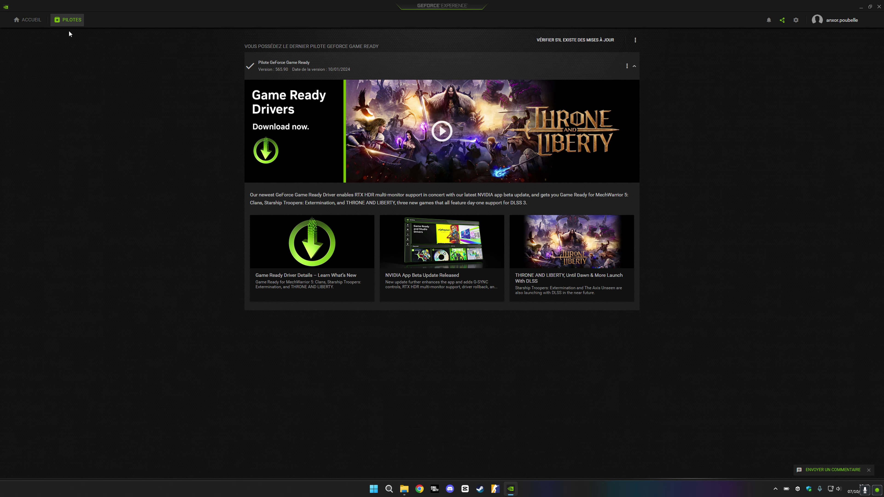
{"action": "left_click", "coordinate": [572, 39]}
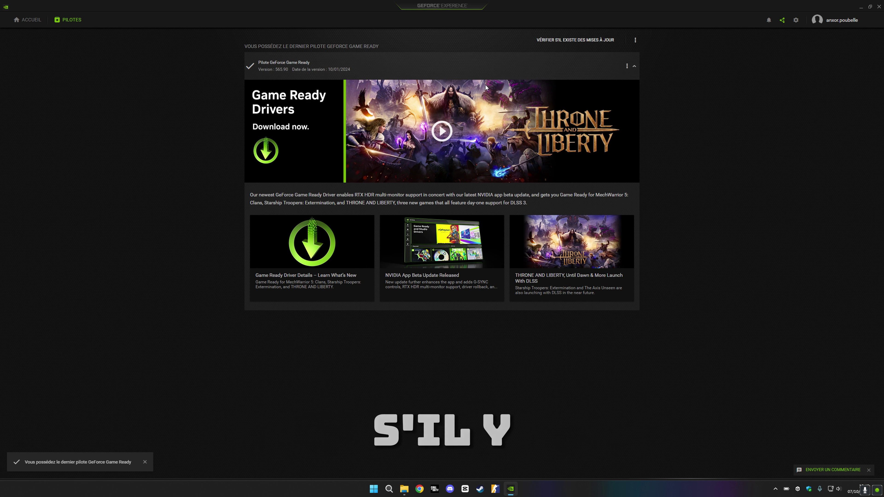
Step: Compare the current and optimal settings of Call of Duty: Modern Warfare III, and close GeForce Experience
{"action": "left_click", "coordinate": [33, 21]}
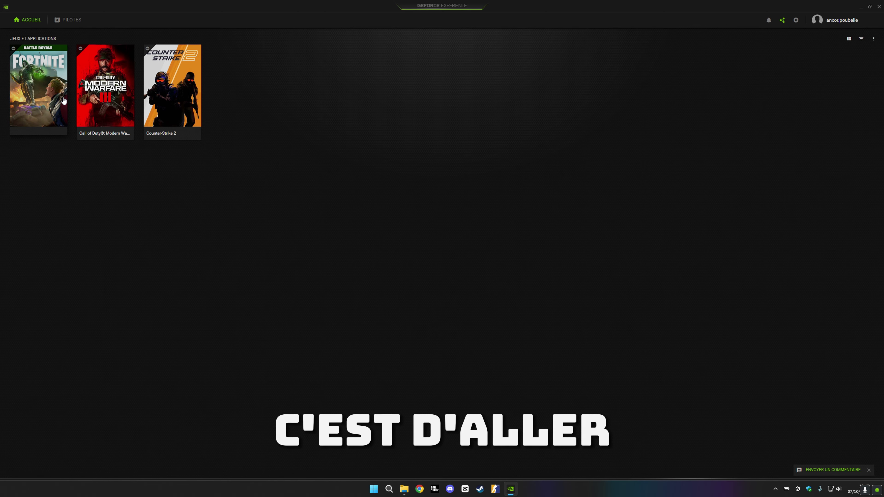
{"action": "mouse_move", "coordinate": [104, 121]}
{"action": "left_click", "coordinate": [106, 96]}
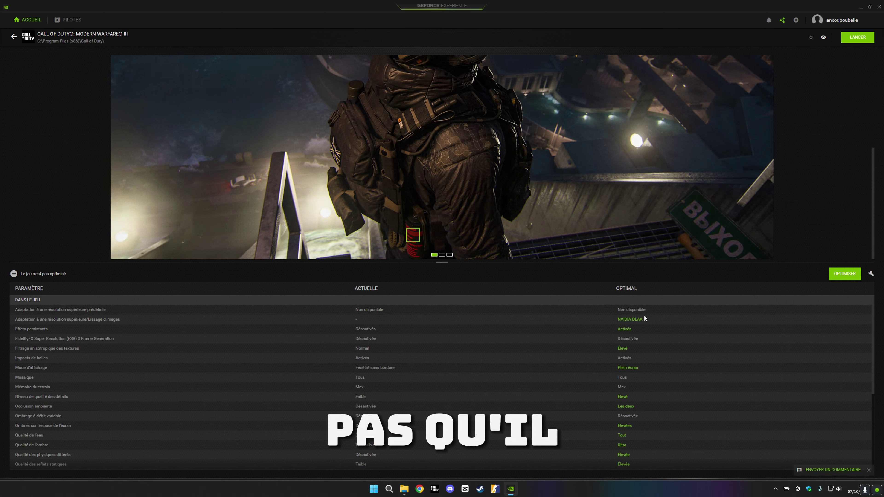
{"action": "mouse_move", "coordinate": [640, 312]}
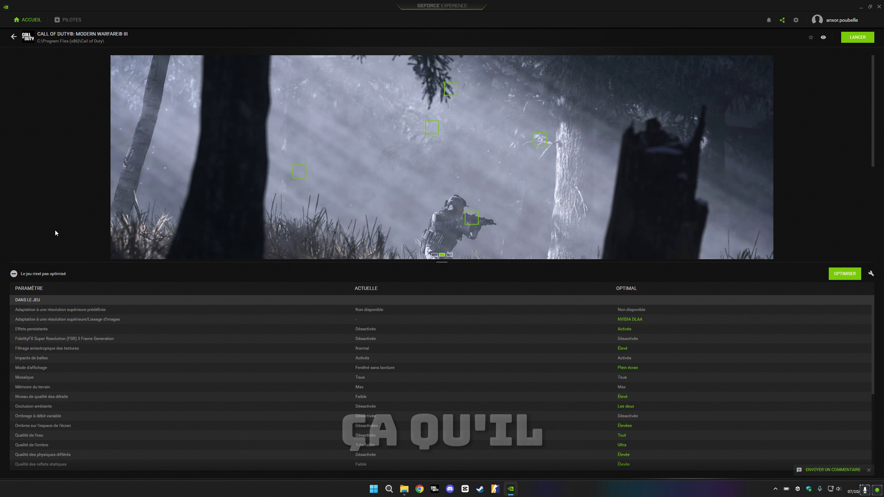
{"action": "left_click", "coordinate": [877, 8]}
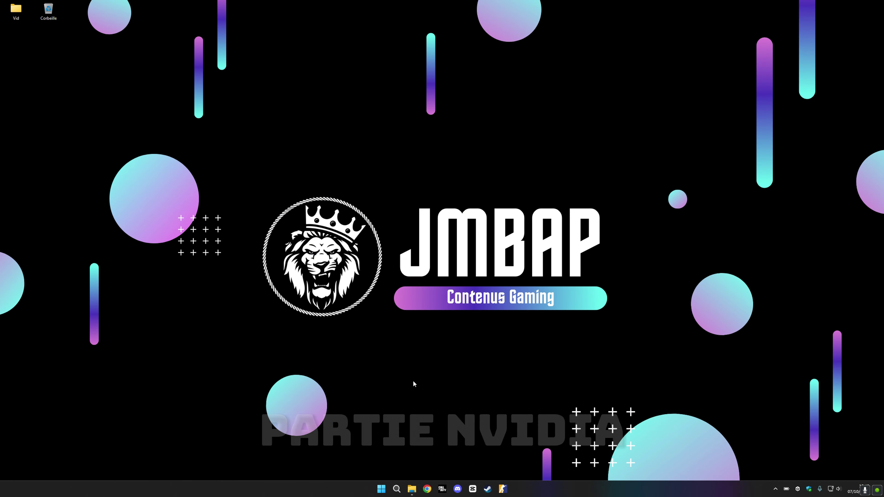
Step: Switch to the Call of Duty players folder in File Explorer and open options.4.cod23.cst
{"action": "key", "text": "alt+Tab"}
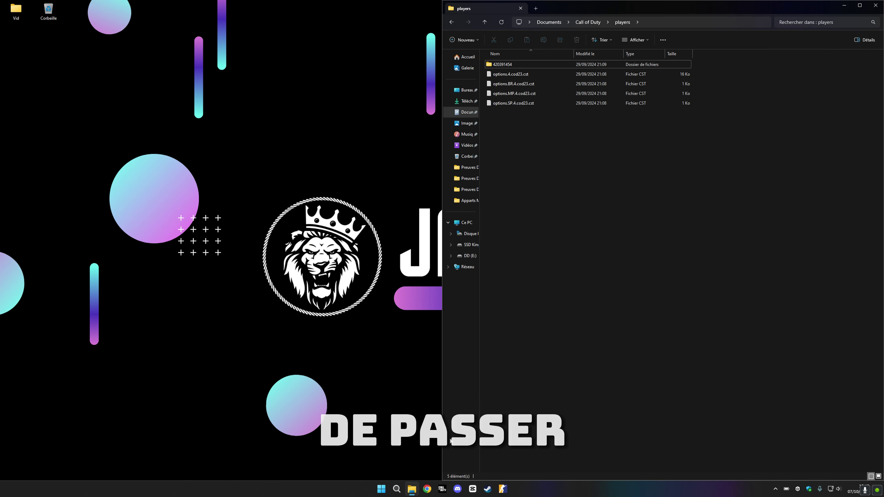
{"action": "key", "text": "super+Up"}
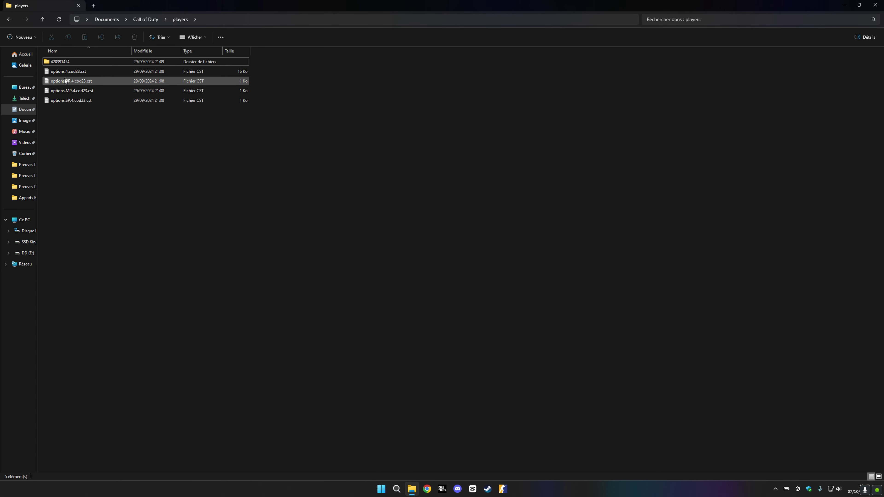
{"action": "left_click", "coordinate": [74, 72]}
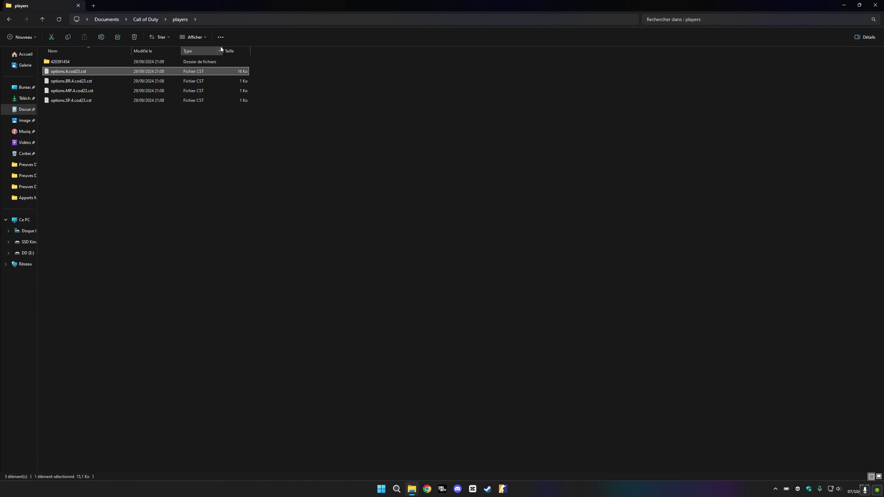
{"action": "double_click", "coordinate": [143, 72]}
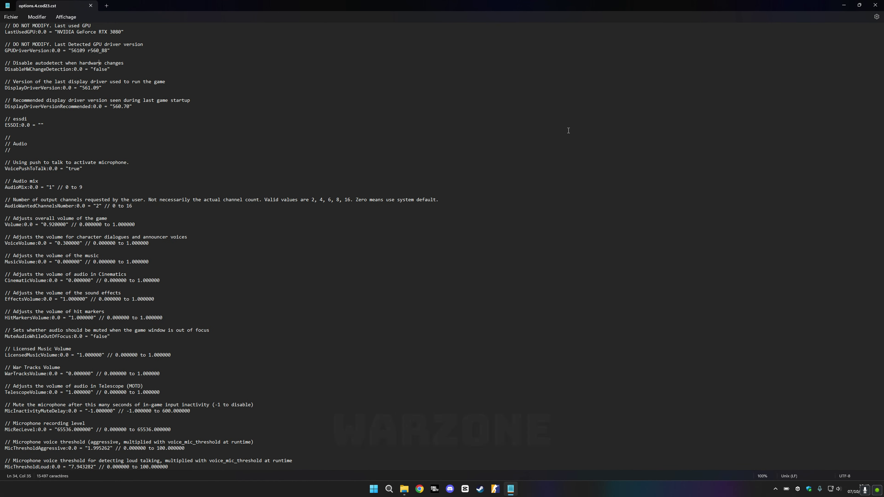
Step: Go to the beginning of options.4.cod23.cst and dock its window to one half of the screen
{"action": "scroll", "coordinate": [501, 110], "scroll_direction": "up", "scroll_amount": 9}
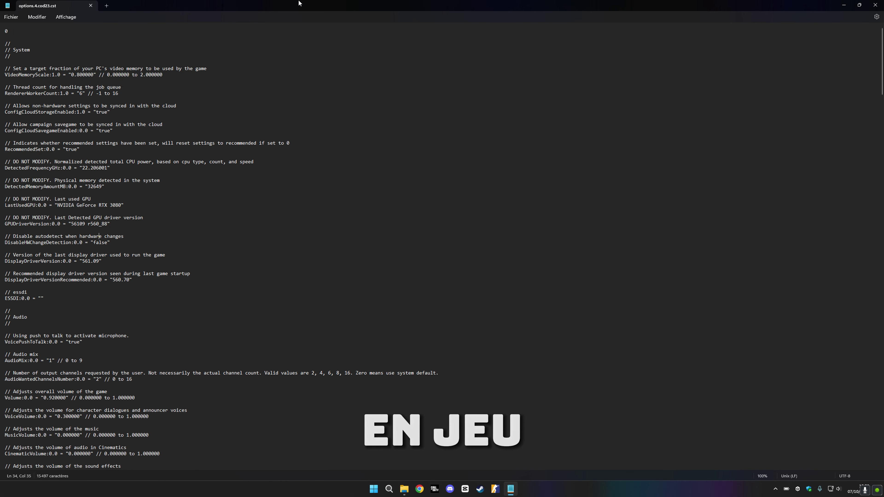
{"action": "key", "text": "super+Left"}
{"action": "left_click", "coordinate": [303, 218]}
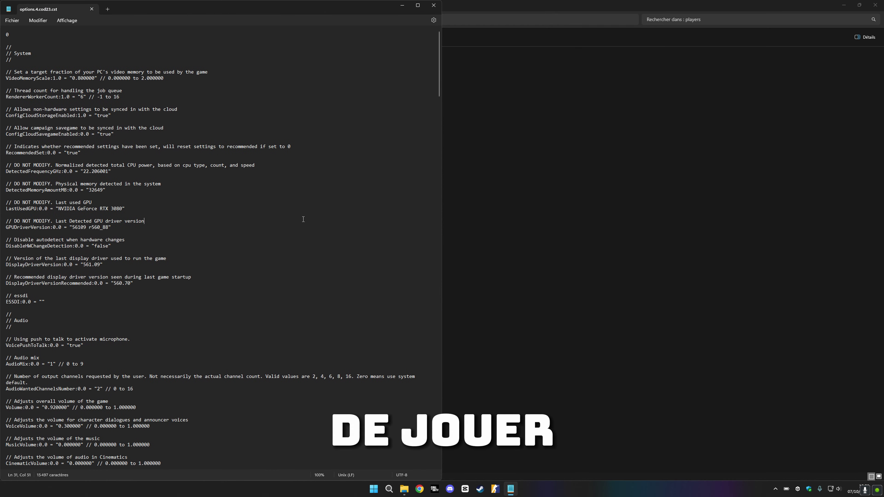
Step: Open Task Manager and show the processor's performance details
{"action": "key", "text": "ctrl+alt+Delete"}
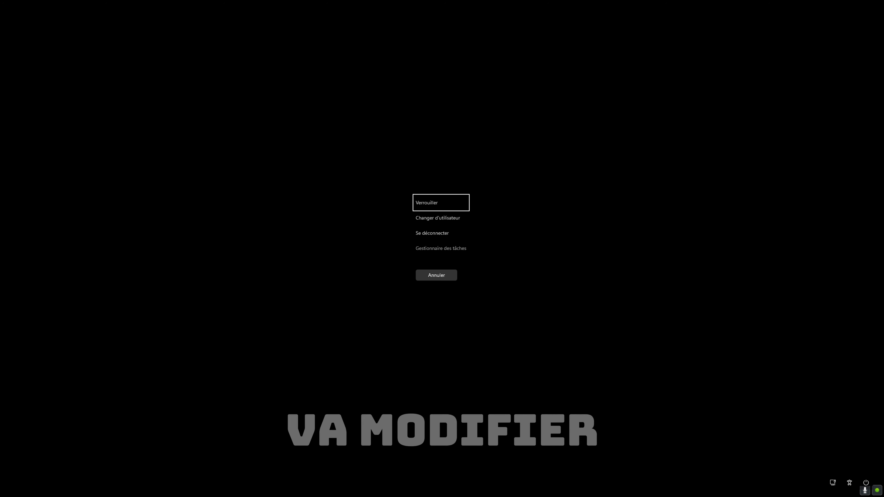
{"action": "left_click", "coordinate": [436, 249]}
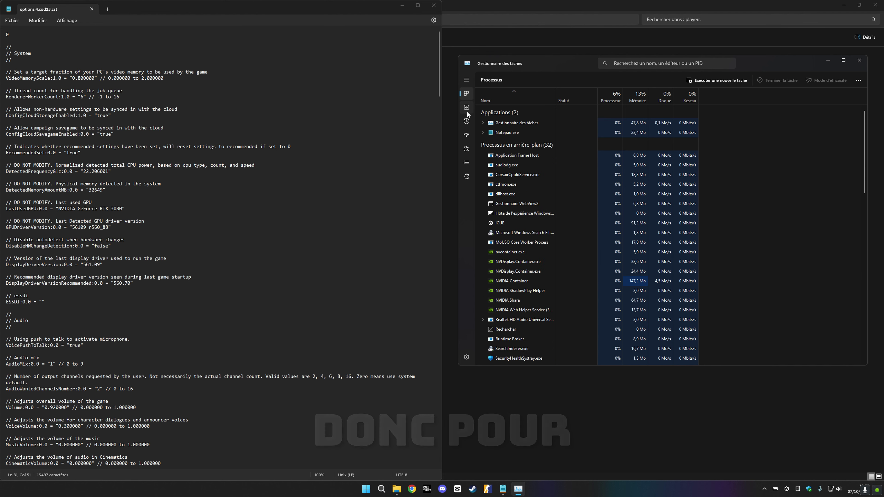
{"action": "left_click", "coordinate": [467, 109]}
Step: Locate the RendererWorkerCount value in options.4.cod23.cst and compare it with the processor's core count in Task Manager
{"action": "left_click", "coordinate": [68, 121]}
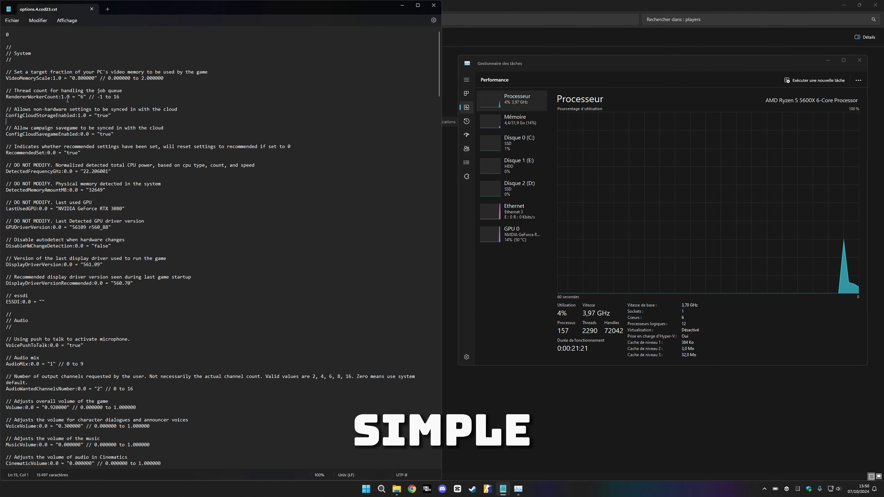
{"action": "left_click_drag", "start_coordinate": [8, 88], "coordinate": [34, 103]}
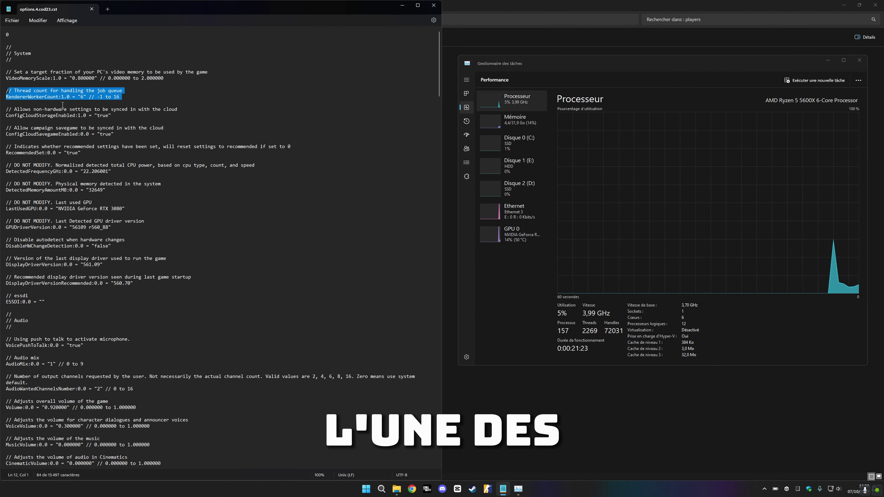
{"action": "left_click", "coordinate": [35, 103]}
{"action": "double_click", "coordinate": [82, 97]}
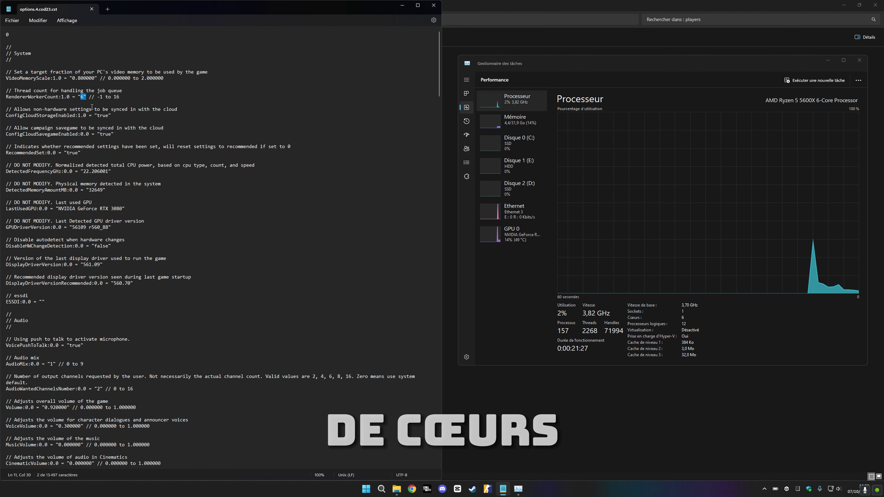
{"action": "key", "text": "Left"}
{"action": "key", "text": "Left"}
{"action": "key", "text": "Left"}
{"action": "left_click", "coordinate": [747, 280]}
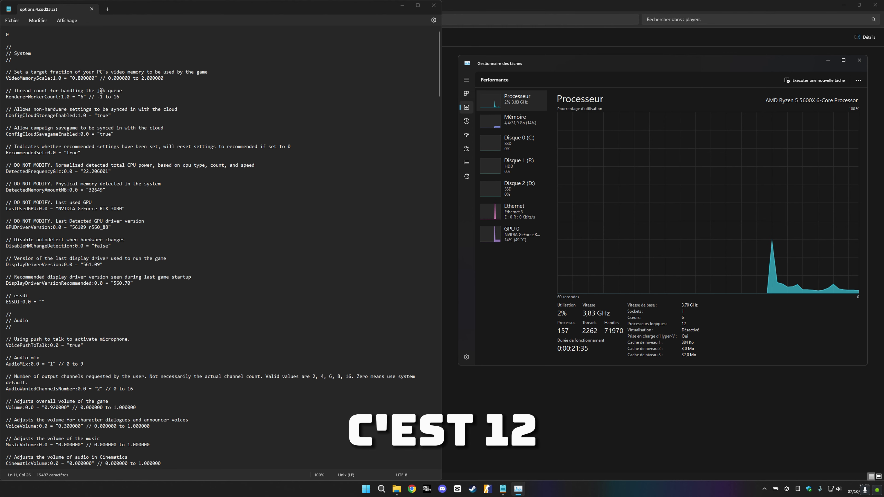
{"action": "left_click", "coordinate": [83, 97]}
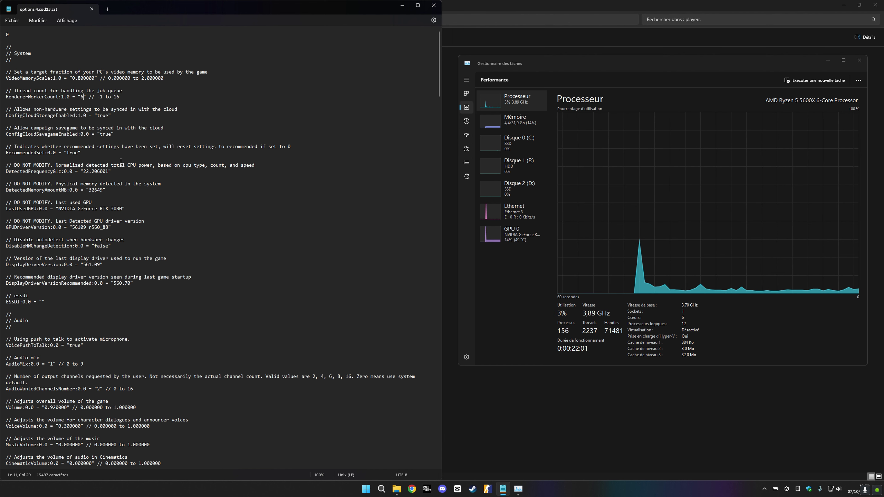
Step: Look through the System and Audio sections of options.4.cod23.cst and highlight the Gameplay section heading
{"action": "scroll", "coordinate": [105, 118], "scroll_direction": "down", "scroll_amount": 1}
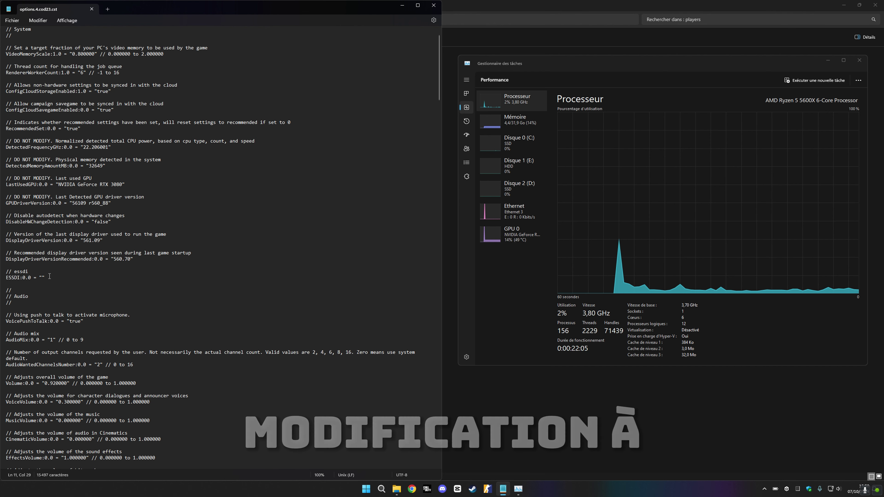
{"action": "scroll", "coordinate": [82, 211], "scroll_direction": "down", "scroll_amount": 4}
{"action": "scroll", "coordinate": [95, 125], "scroll_direction": "down", "scroll_amount": 3}
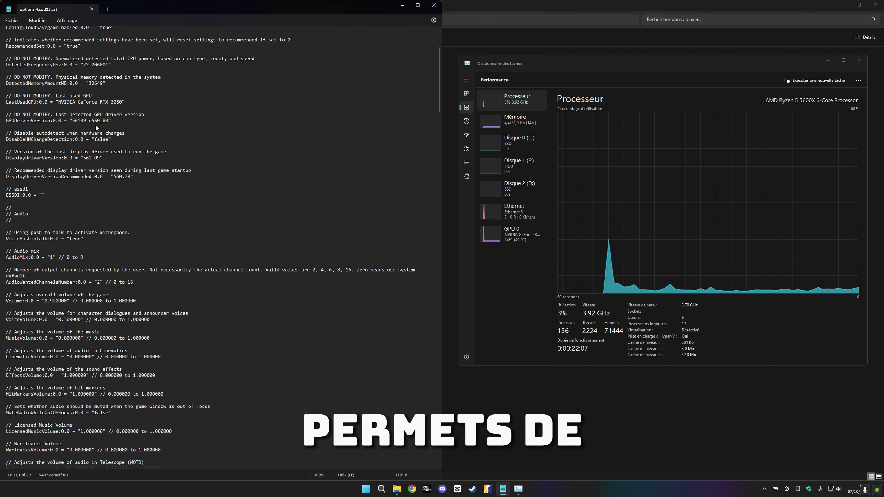
{"action": "scroll", "coordinate": [107, 134], "scroll_direction": "down", "scroll_amount": 5}
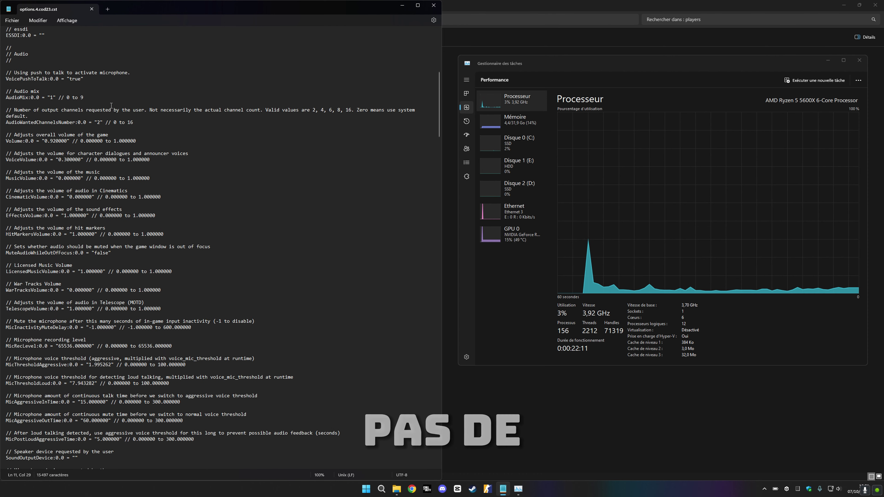
{"action": "scroll", "coordinate": [111, 105], "scroll_direction": "down", "scroll_amount": 4}
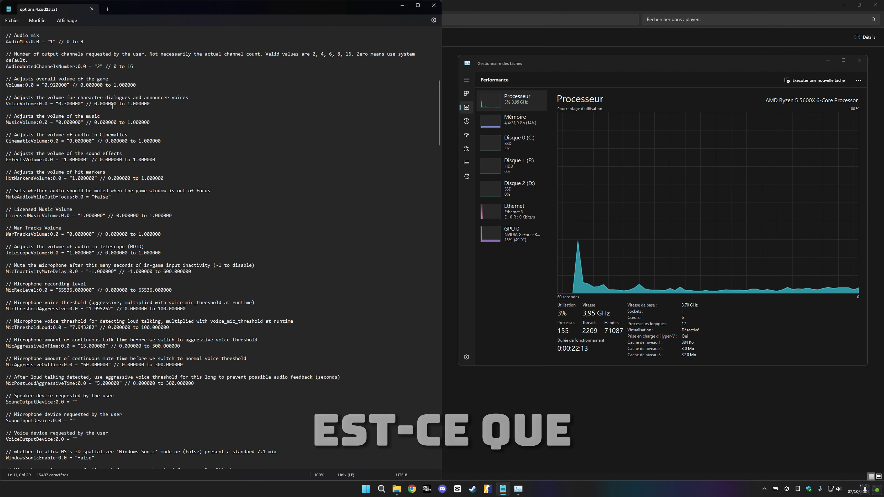
{"action": "scroll", "coordinate": [101, 92], "scroll_direction": "down", "scroll_amount": 4}
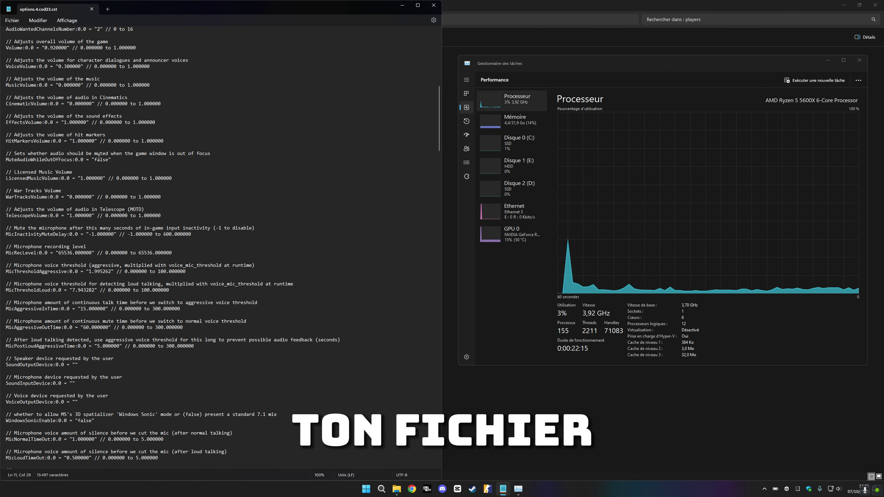
{"action": "scroll", "coordinate": [104, 156], "scroll_direction": "down", "scroll_amount": 4}
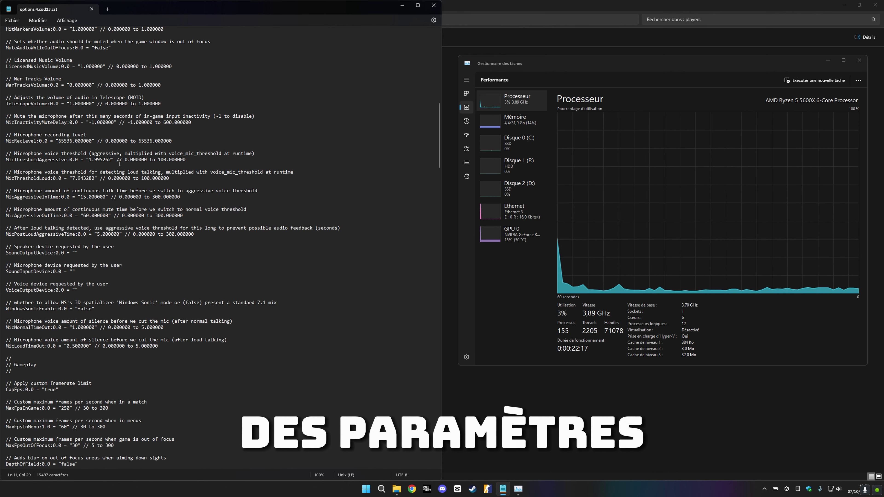
{"action": "scroll", "coordinate": [99, 193], "scroll_direction": "down", "scroll_amount": 2}
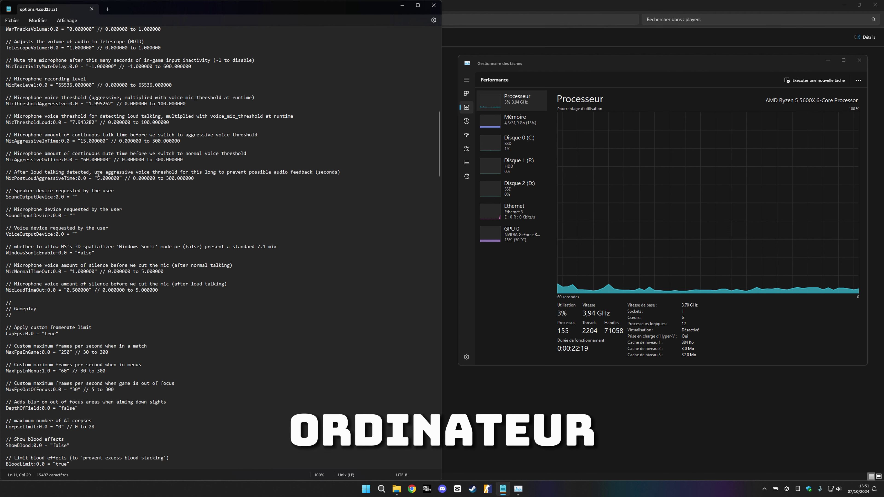
{"action": "scroll", "coordinate": [98, 180], "scroll_direction": "down", "scroll_amount": 6}
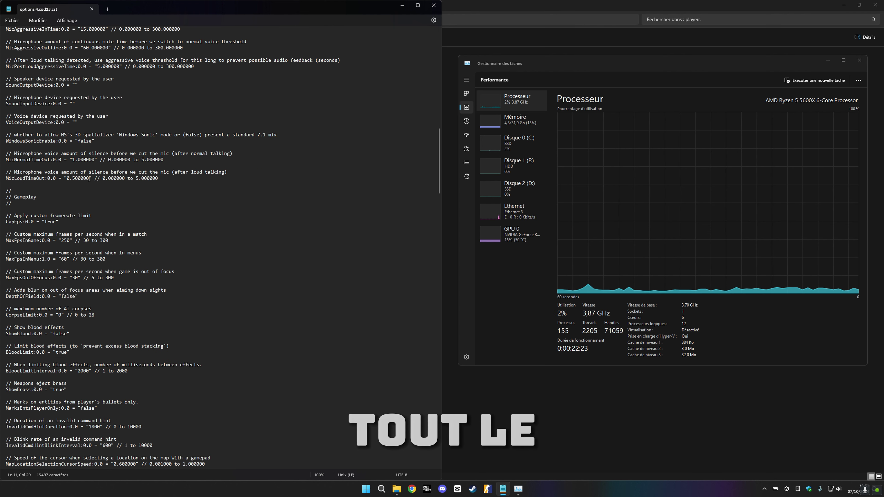
{"action": "scroll", "coordinate": [89, 179], "scroll_direction": "down", "scroll_amount": 2}
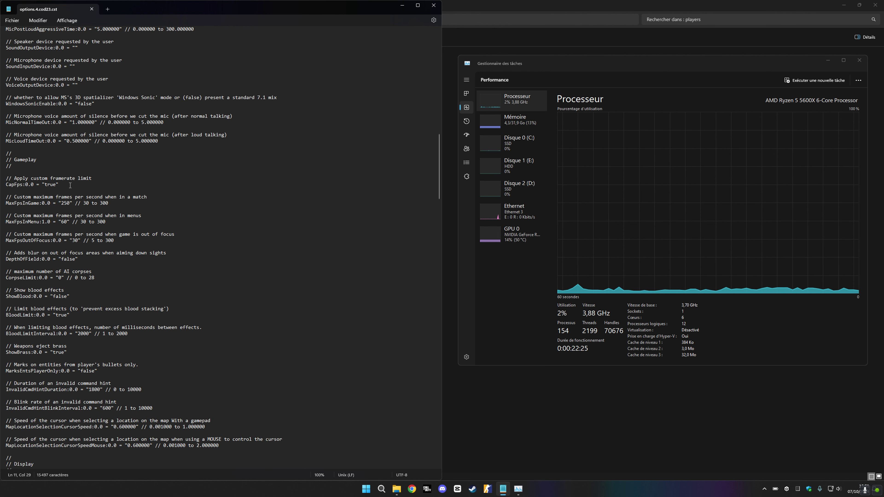
{"action": "left_click_drag", "start_coordinate": [13, 161], "coordinate": [36, 161]}
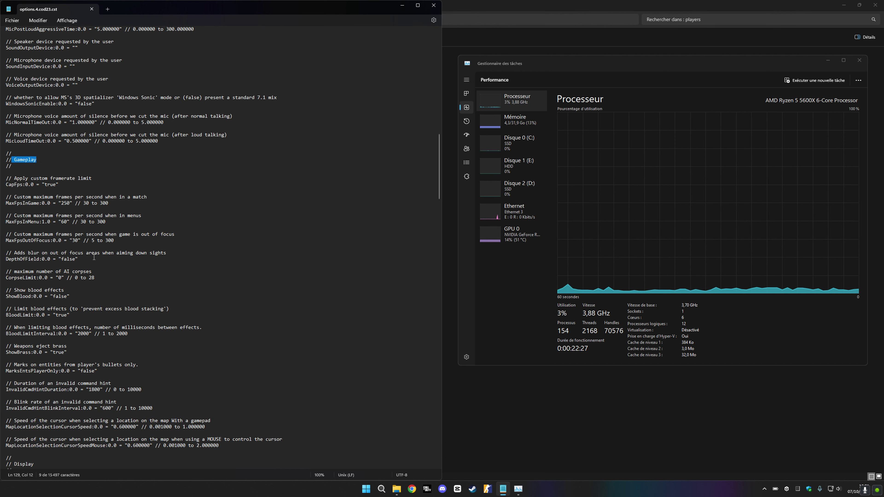
Step: Examine the BloodLimit and BloodLimitInterval entries in the Gameplay section, highlighting the interval's value
{"action": "scroll", "coordinate": [97, 252], "scroll_direction": "down", "scroll_amount": 3}
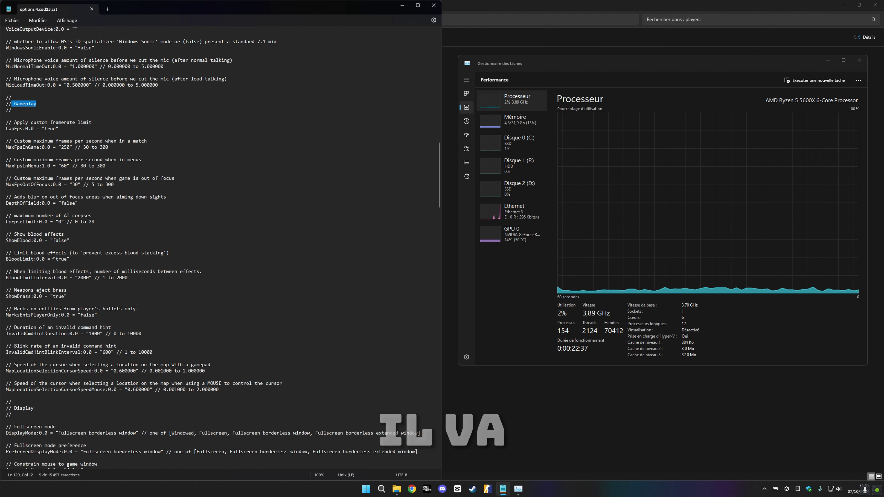
{"action": "left_click_drag", "start_coordinate": [56, 261], "coordinate": [66, 258]}
{"action": "left_click", "coordinate": [47, 277]}
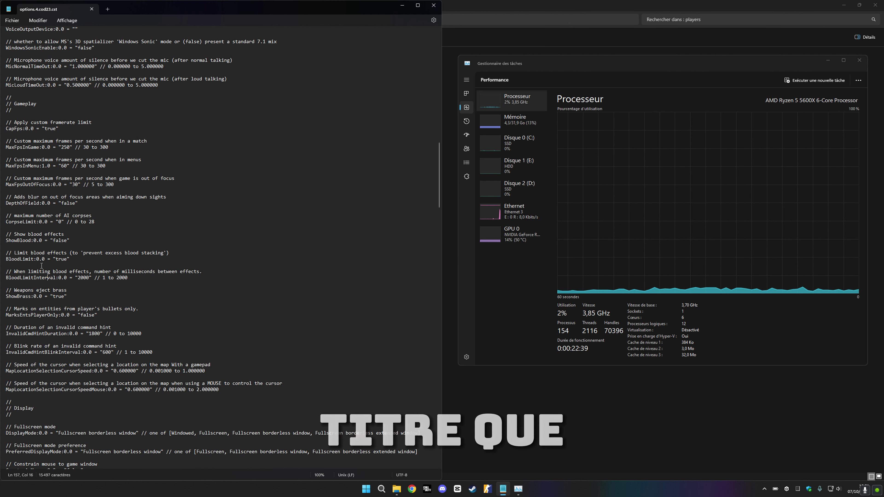
{"action": "double_click", "coordinate": [79, 278]}
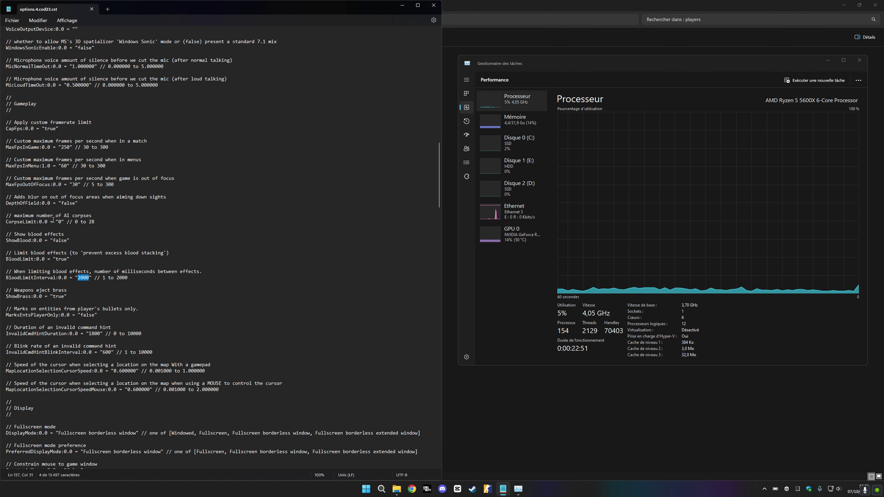
Step: Review the Display section of the configuration file, from the fullscreen mode to the NvidiaReflex low latency entry
{"action": "scroll", "coordinate": [81, 167], "scroll_direction": "down", "scroll_amount": 6}
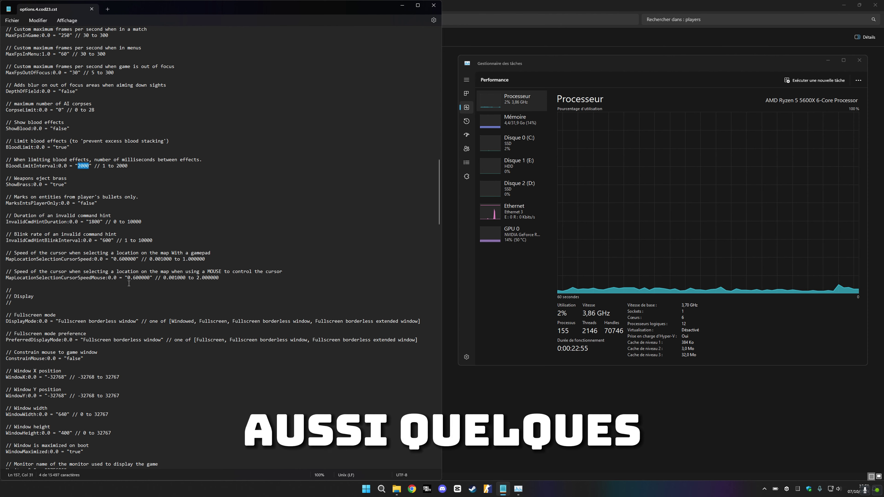
{"action": "scroll", "coordinate": [135, 276], "scroll_direction": "down", "scroll_amount": 2}
{"action": "scroll", "coordinate": [134, 199], "scroll_direction": "down", "scroll_amount": 5}
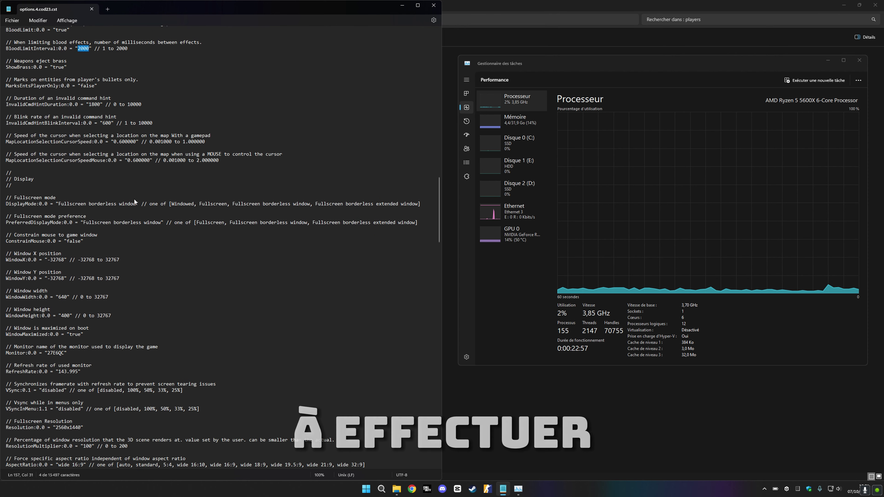
{"action": "scroll", "coordinate": [133, 167], "scroll_direction": "down", "scroll_amount": 5}
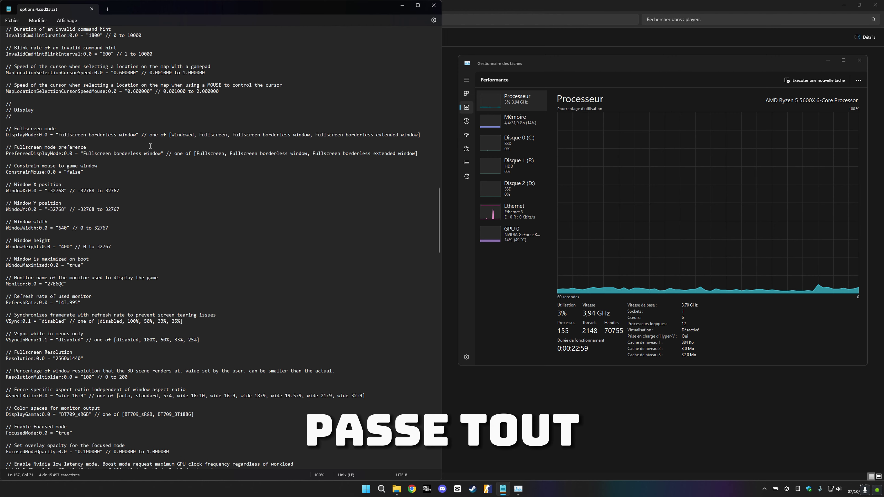
{"action": "scroll", "coordinate": [150, 148], "scroll_direction": "down", "scroll_amount": 1}
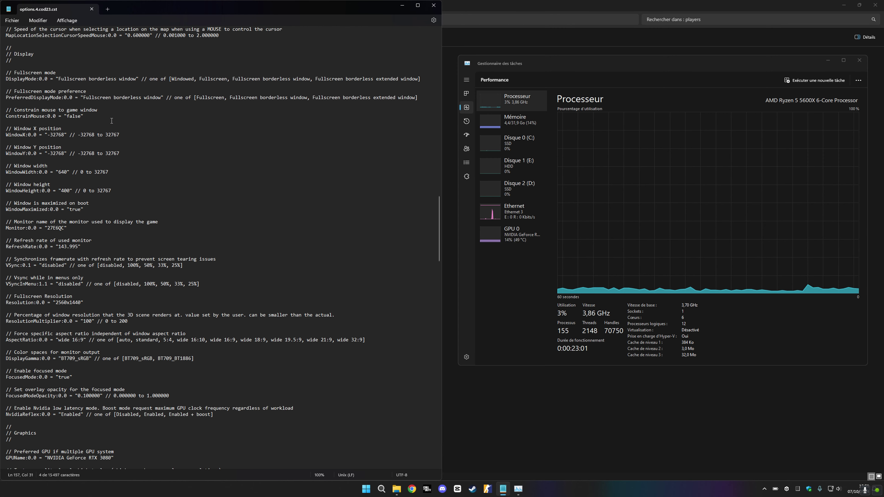
{"action": "scroll", "coordinate": [111, 120], "scroll_direction": "down", "scroll_amount": 2}
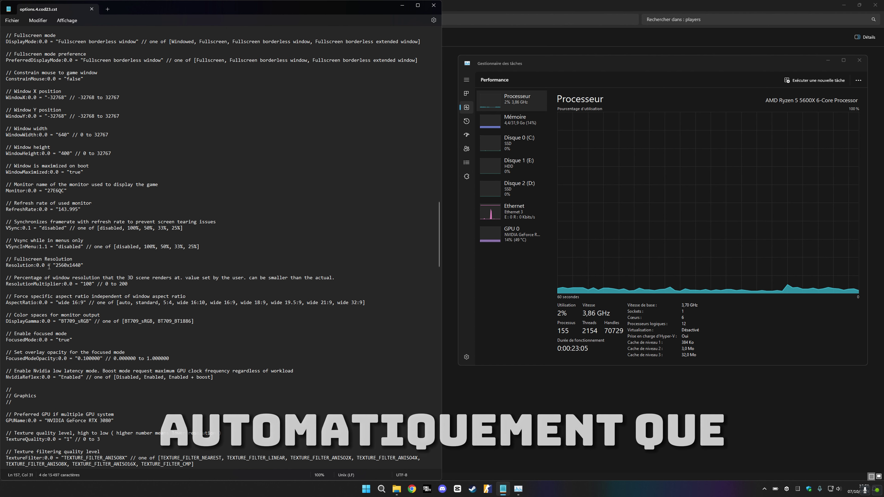
{"action": "scroll", "coordinate": [58, 390], "scroll_direction": "down", "scroll_amount": 1}
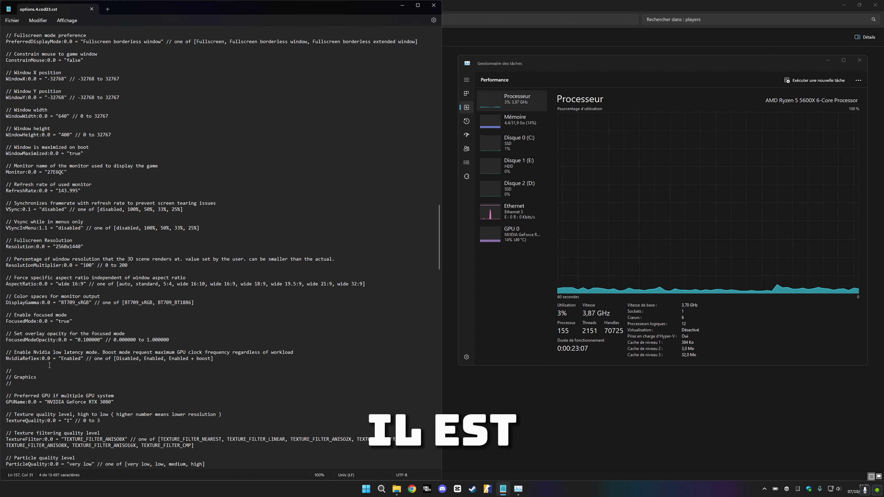
{"action": "scroll", "coordinate": [81, 337], "scroll_direction": "down", "scroll_amount": 2}
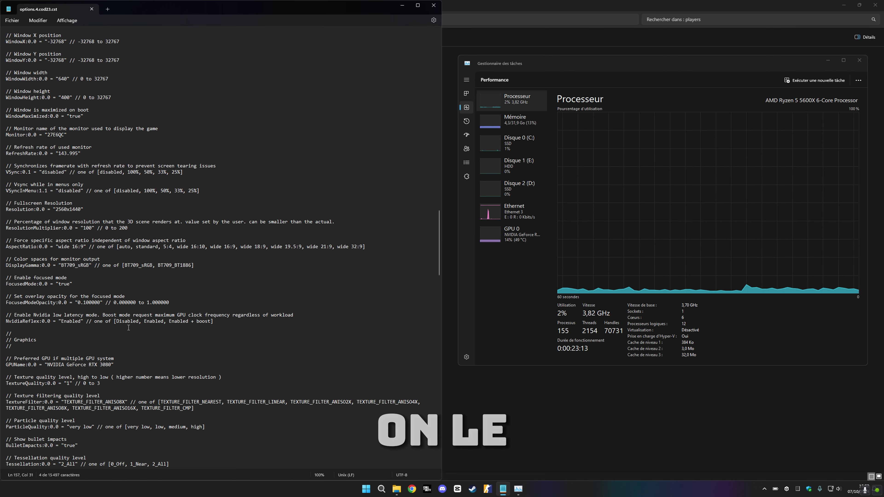
Step: Examine the TextureFilter entry in the Graphics section, highlighting the TEXTURE_FILTER_NEAREST and TEXTURE_FILTER_LINEAR options in its list of allowed values
{"action": "scroll", "coordinate": [110, 252], "scroll_direction": "down", "scroll_amount": 6}
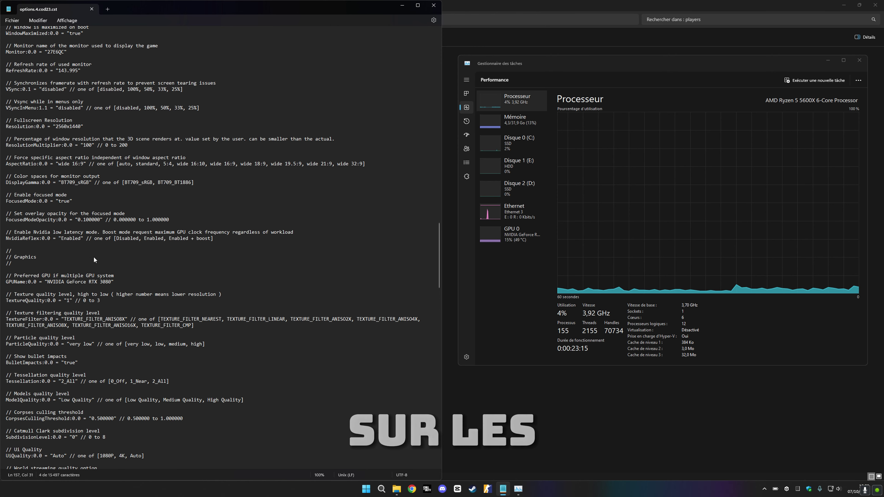
{"action": "scroll", "coordinate": [105, 221], "scroll_direction": "down", "scroll_amount": 2}
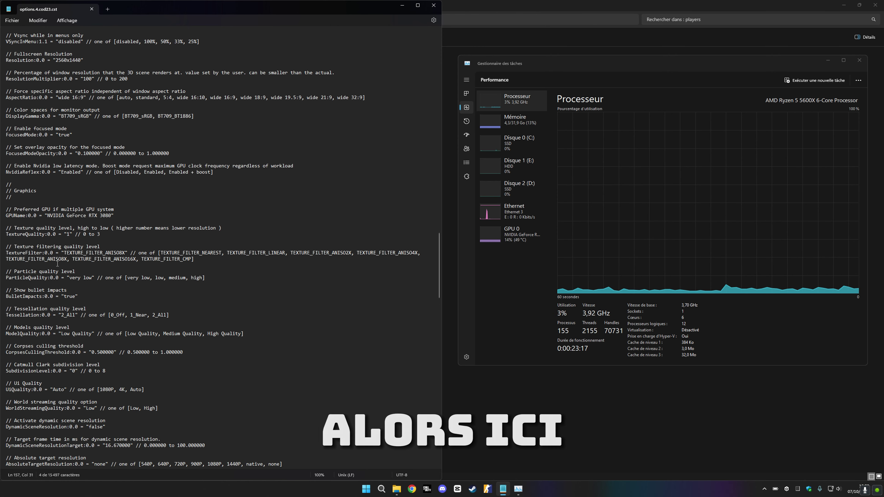
{"action": "left_click_drag", "start_coordinate": [6, 253], "coordinate": [53, 253]}
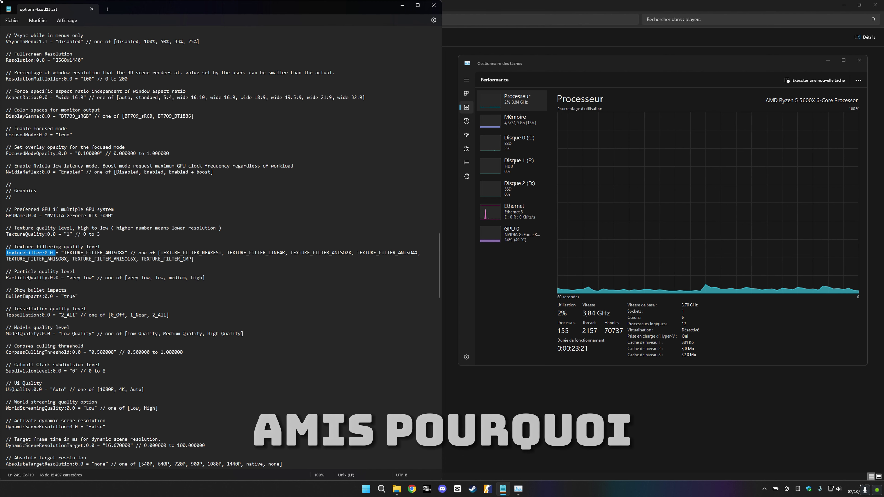
{"action": "left_click", "coordinate": [233, 254]}
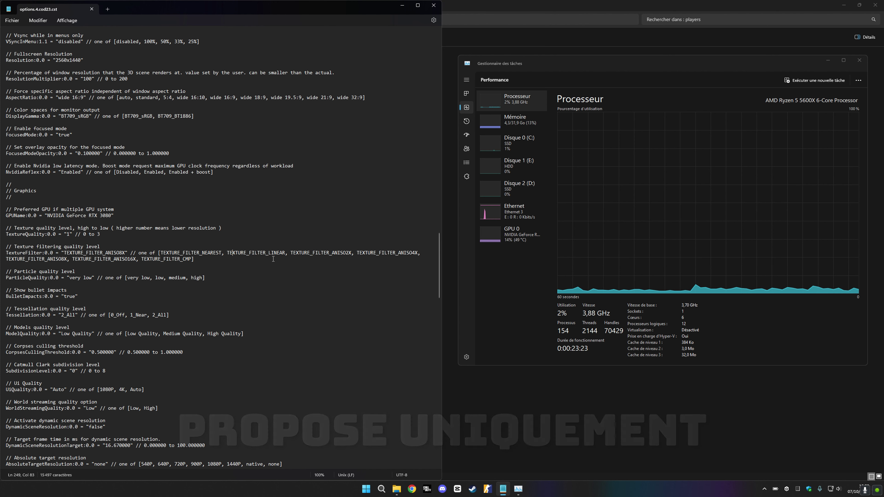
{"action": "left_click", "coordinate": [292, 252]}
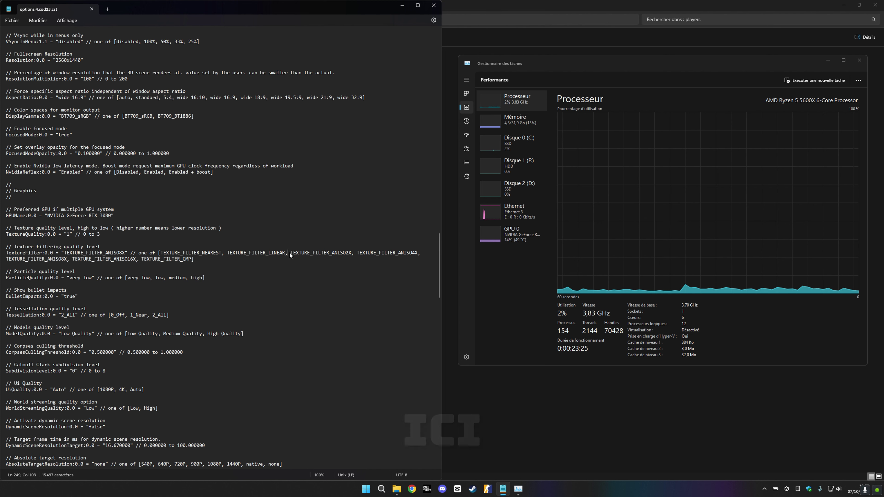
{"action": "left_click_drag", "start_coordinate": [289, 252], "coordinate": [191, 263]}
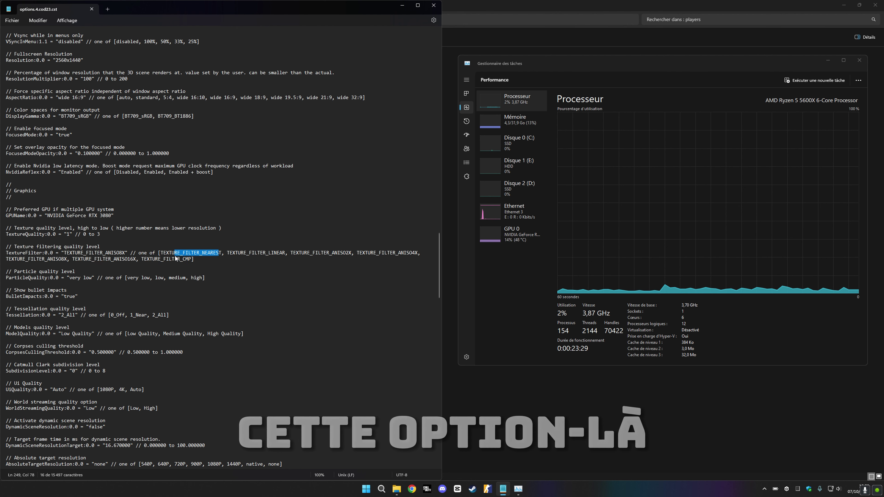
{"action": "key", "text": "End"}
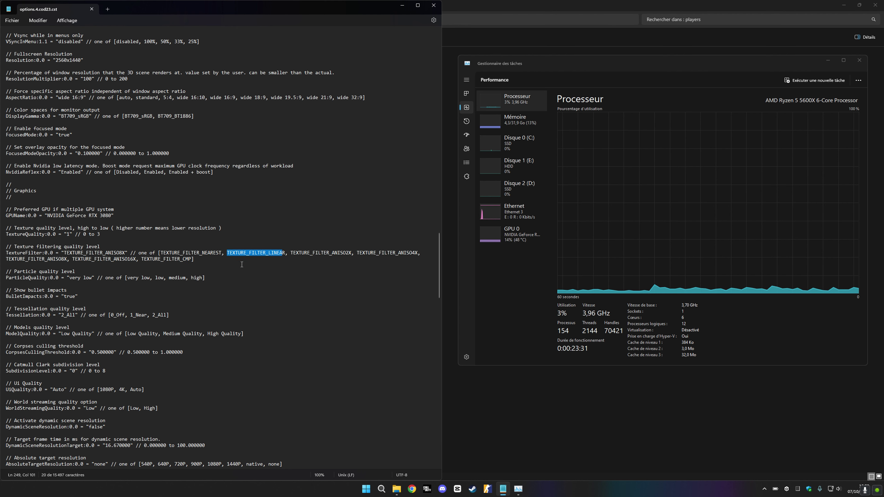